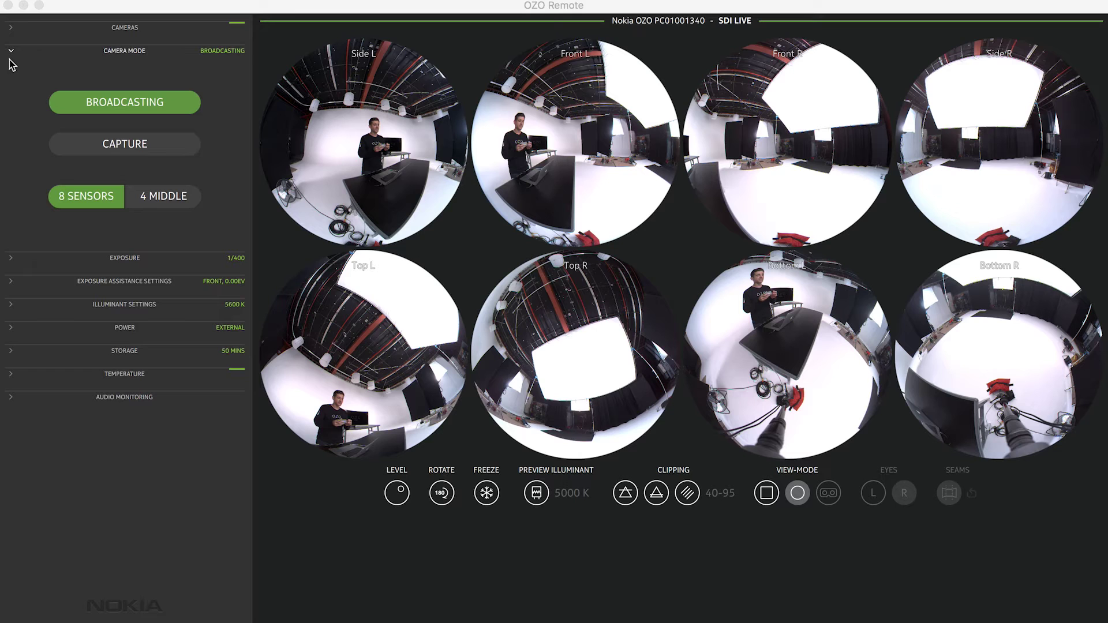
# Check the connected cameras, stop and restart the live broadcast, then record a three-second capture
pyautogui.click(13, 28)
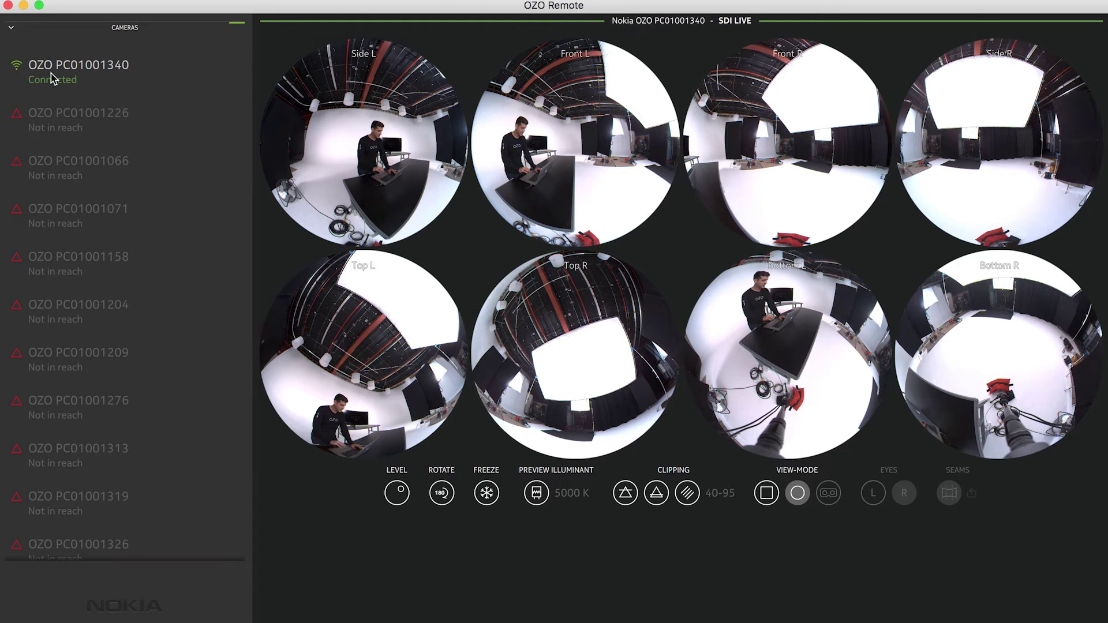
pyautogui.click(15, 29)
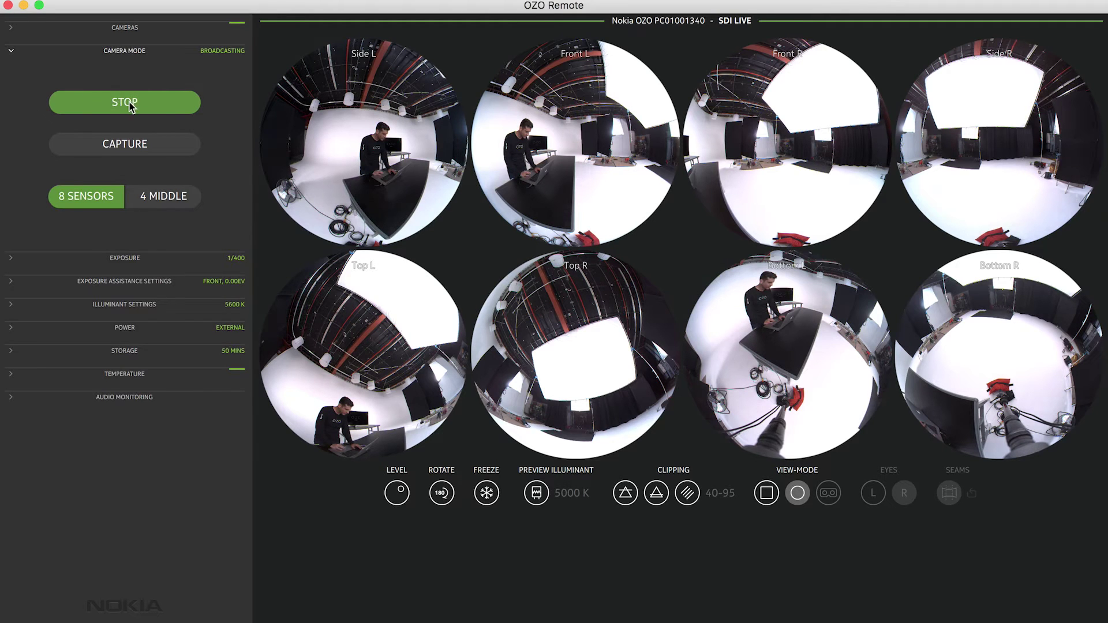
pyautogui.click(156, 103)
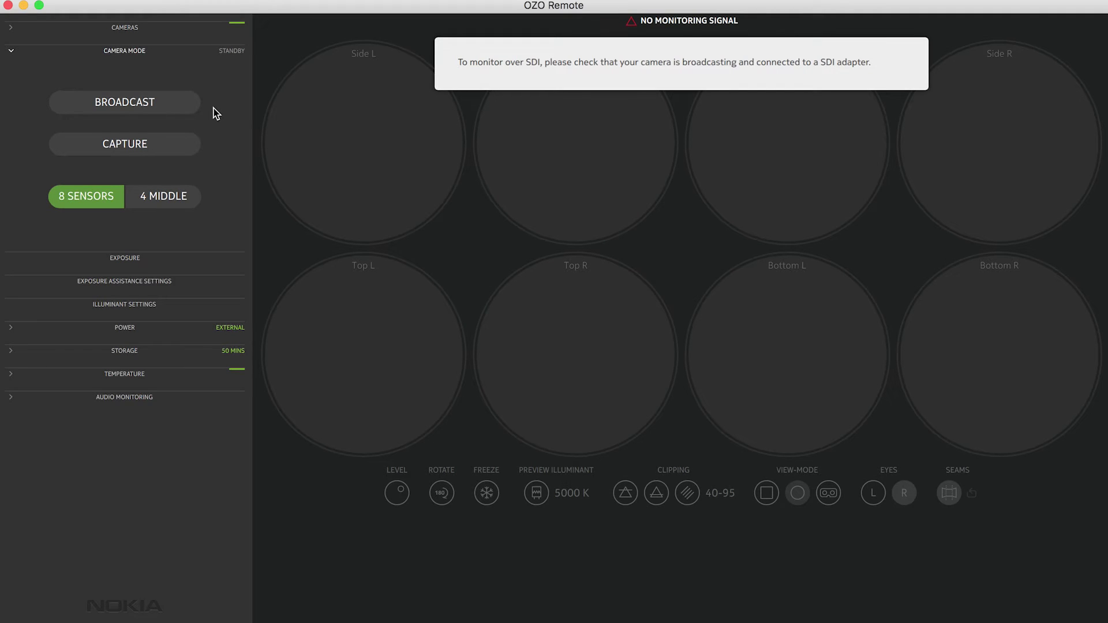
pyautogui.click(162, 102)
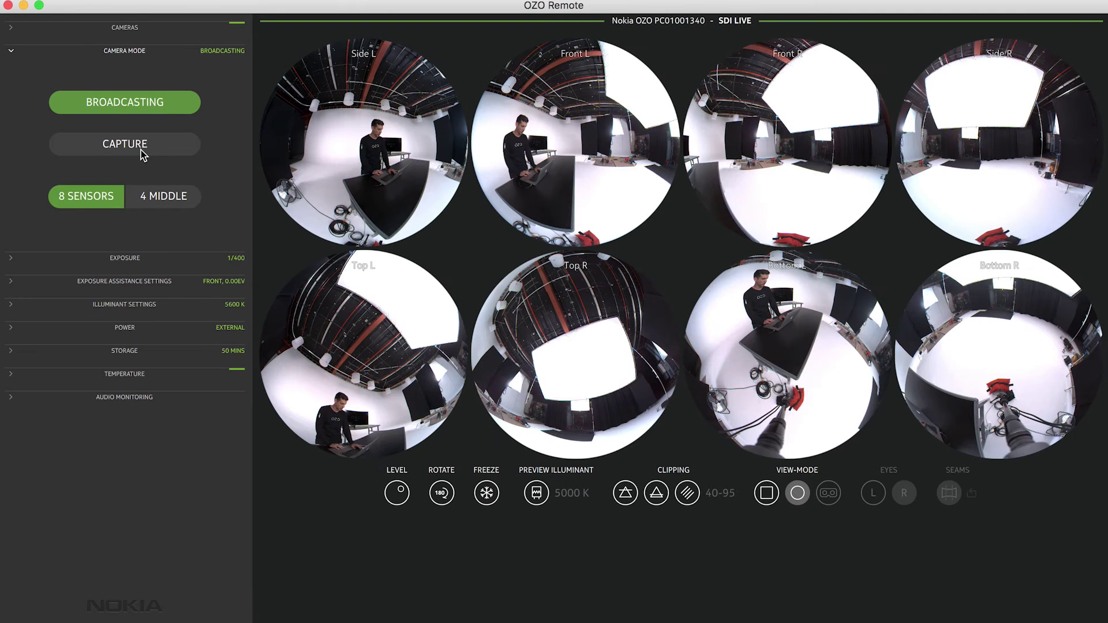
pyautogui.click(142, 152)
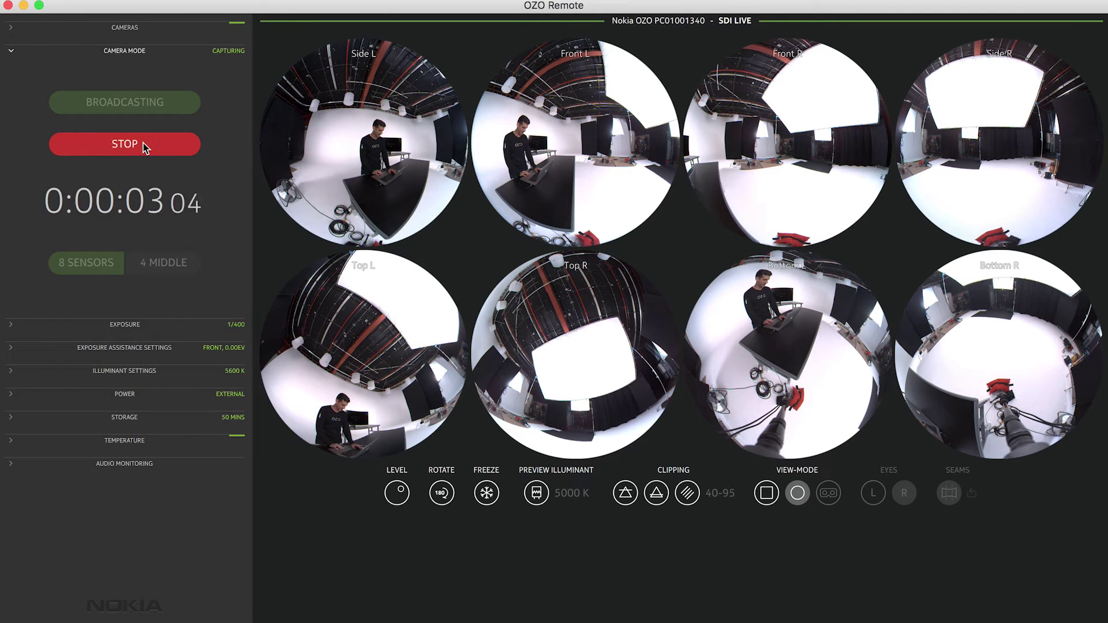
pyautogui.click(143, 143)
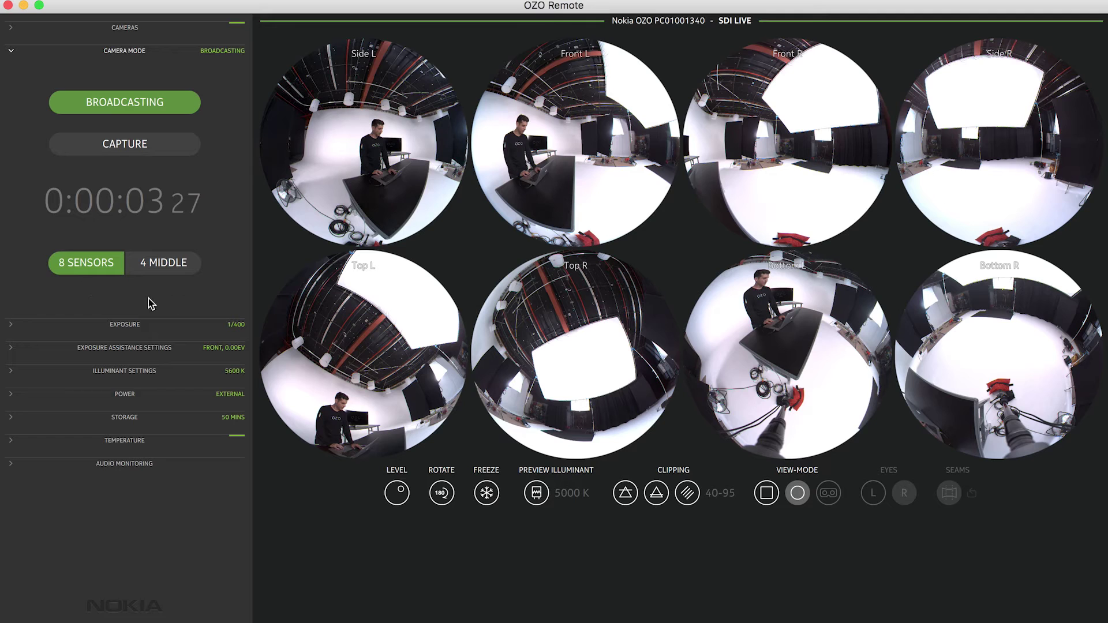
pyautogui.click(163, 268)
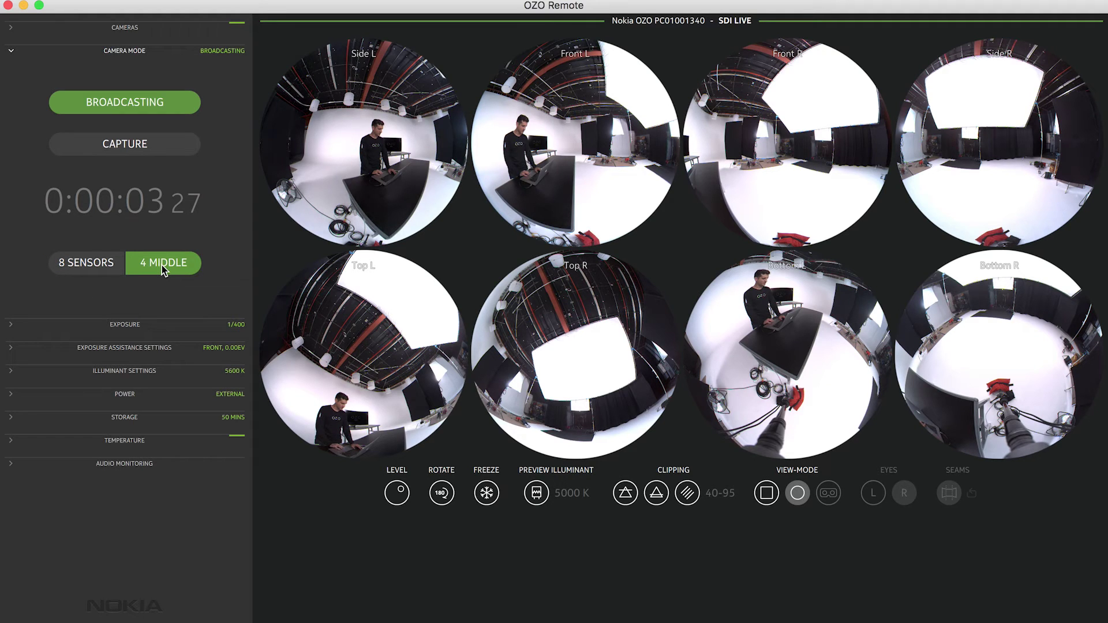
pyautogui.click(92, 267)
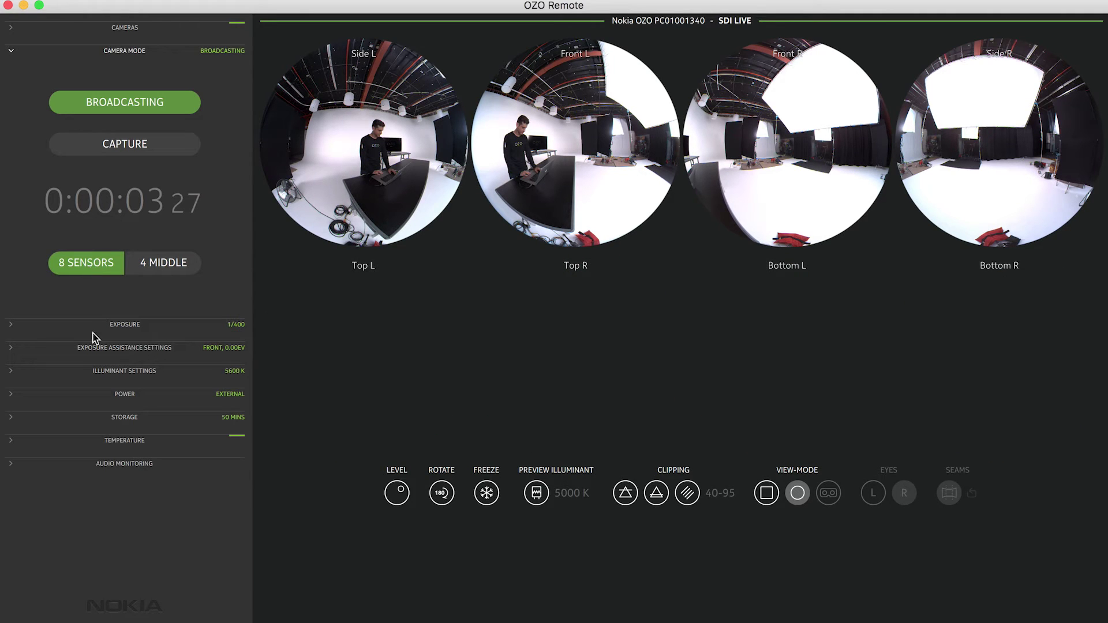
pyautogui.click(13, 330)
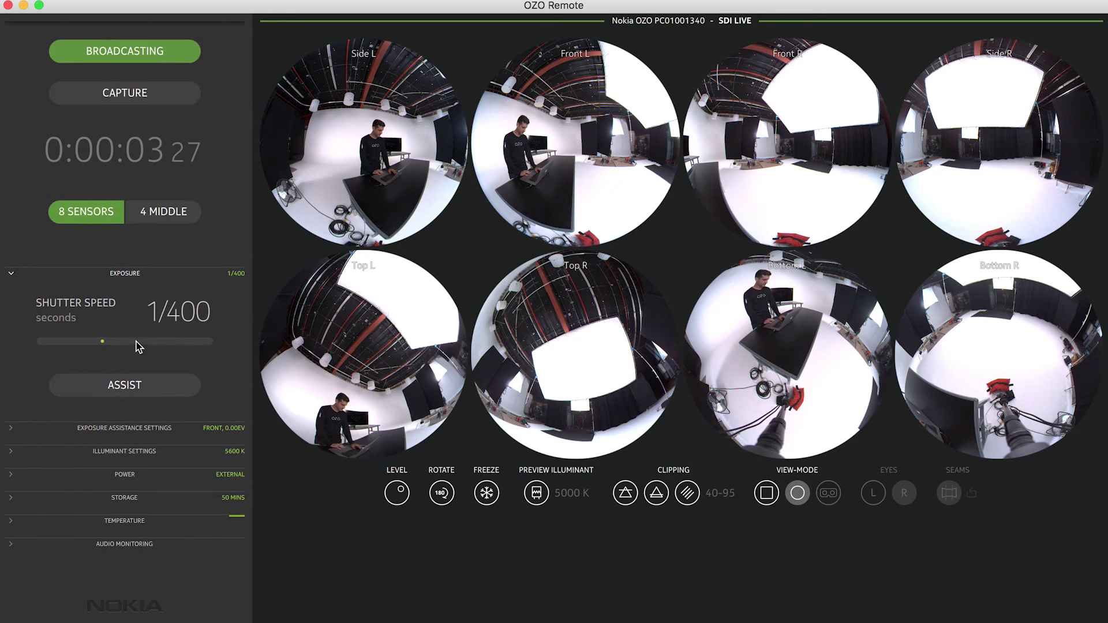
# Try shutter speeds of 1/5000 and 1/60, then return the shutter speed to 1/400
pyautogui.moveTo(105, 343); pyautogui.dragTo(173, 342)
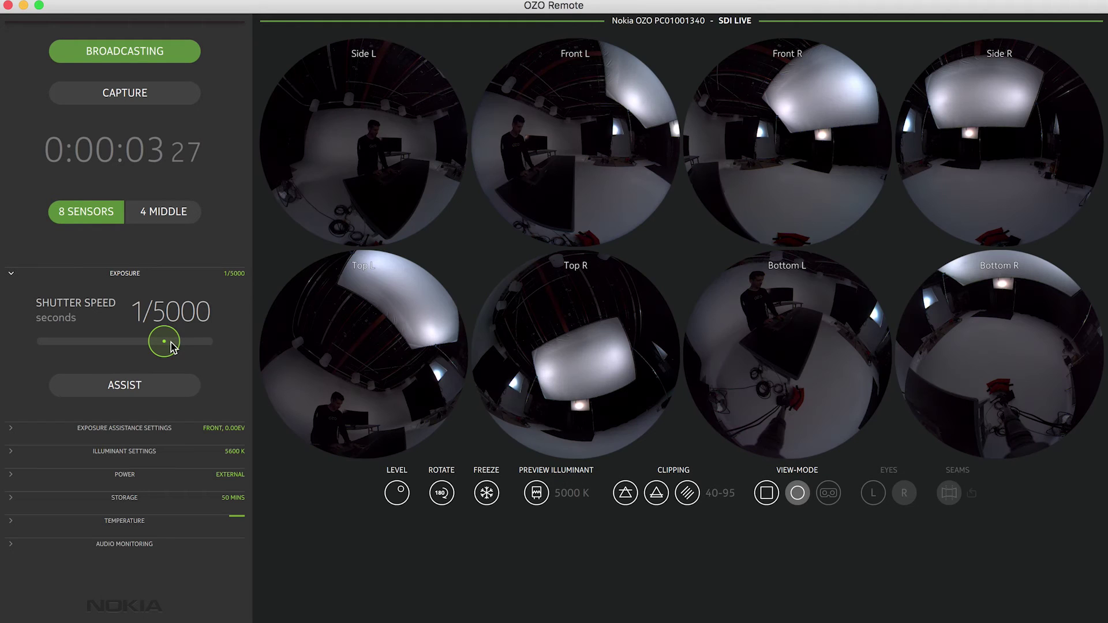
pyautogui.moveTo(171, 346); pyautogui.dragTo(62, 346)
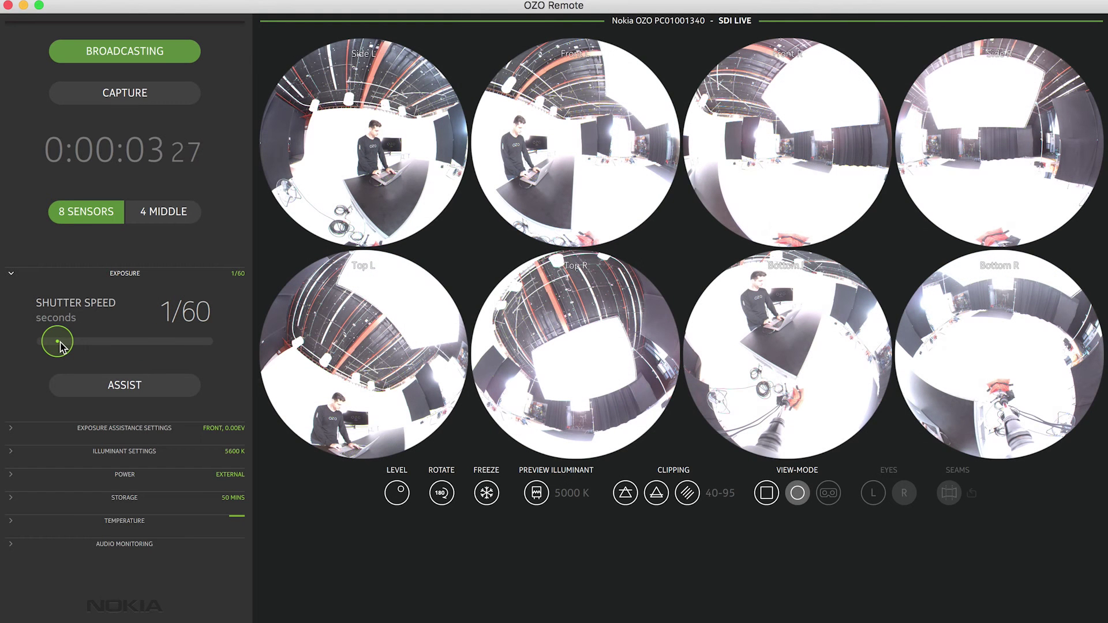
pyautogui.moveTo(61, 347); pyautogui.dragTo(104, 345)
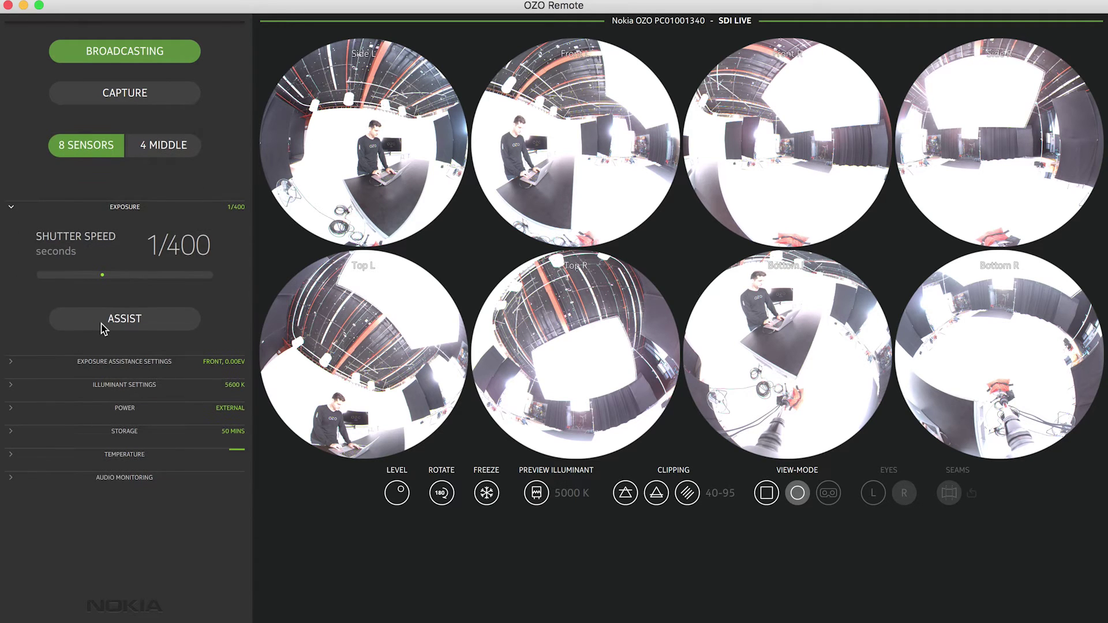
pyautogui.click(11, 361)
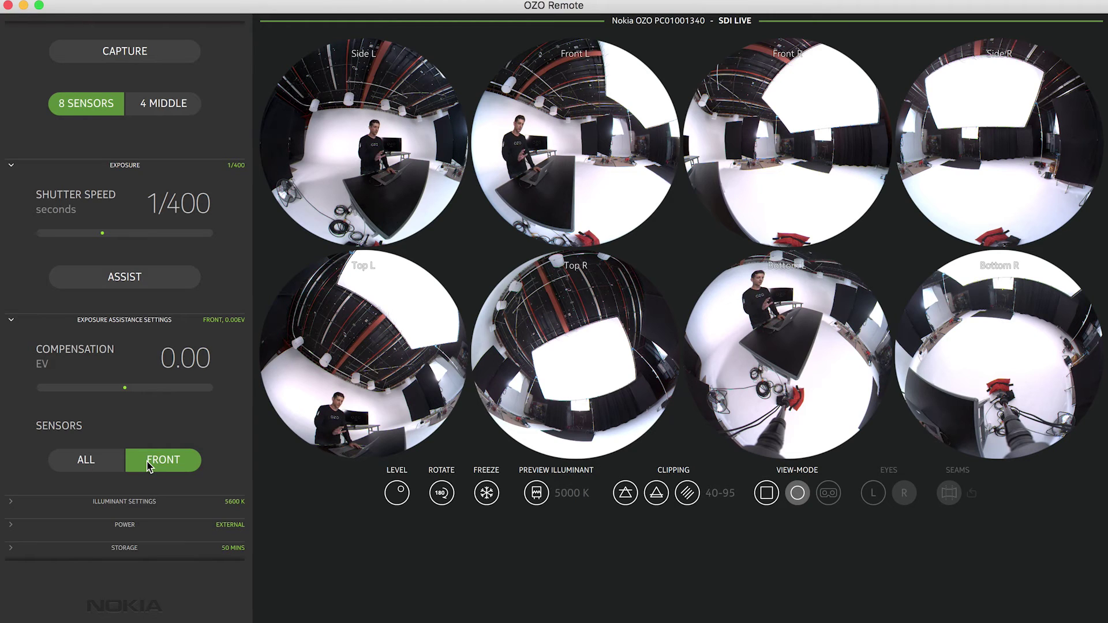
# Let exposure assist pick a shutter speed (1/738), then reset it to 1/400
pyautogui.click(143, 290)
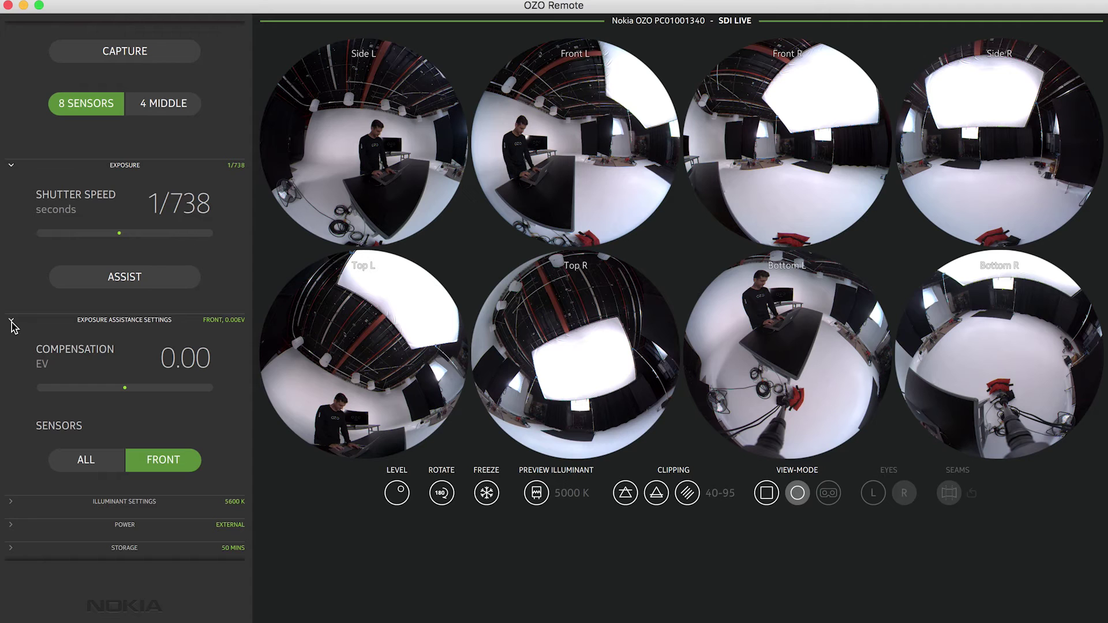
pyautogui.moveTo(118, 233); pyautogui.dragTo(104, 238)
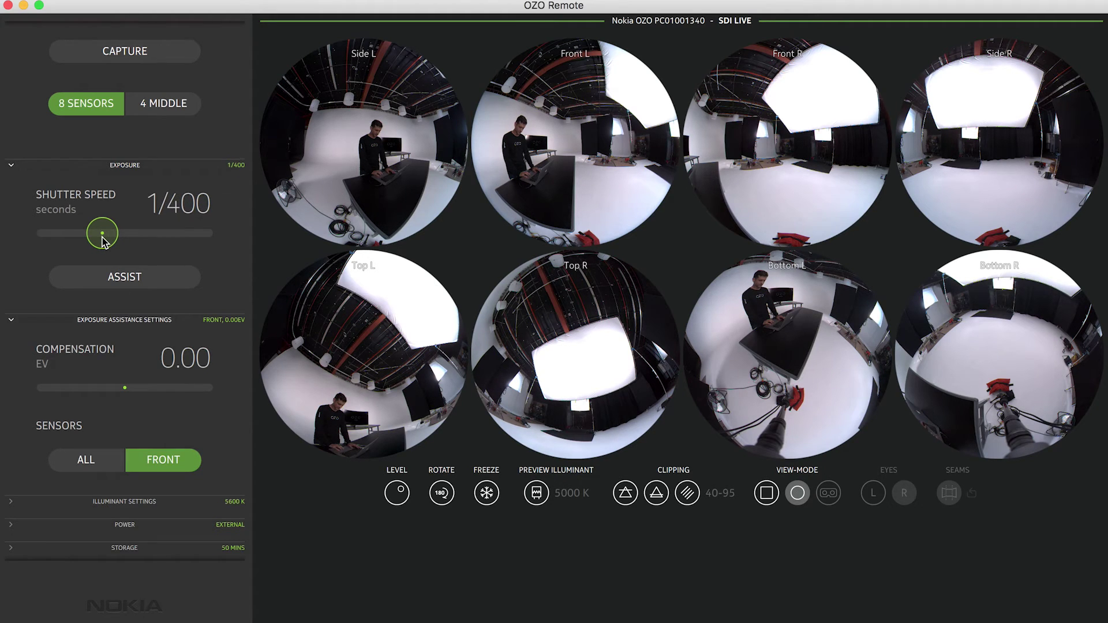
# Sweep the illuminant from 7500 K down to 5600 K (D55), then show the 47-minute battery status
pyautogui.click(11, 321)
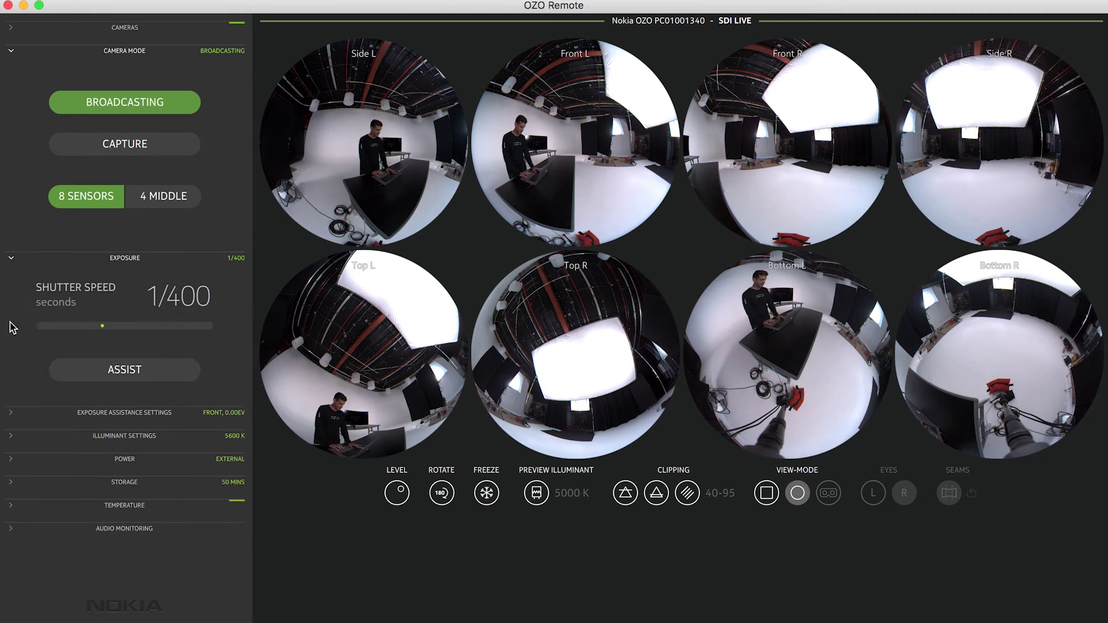
pyautogui.click(73, 443)
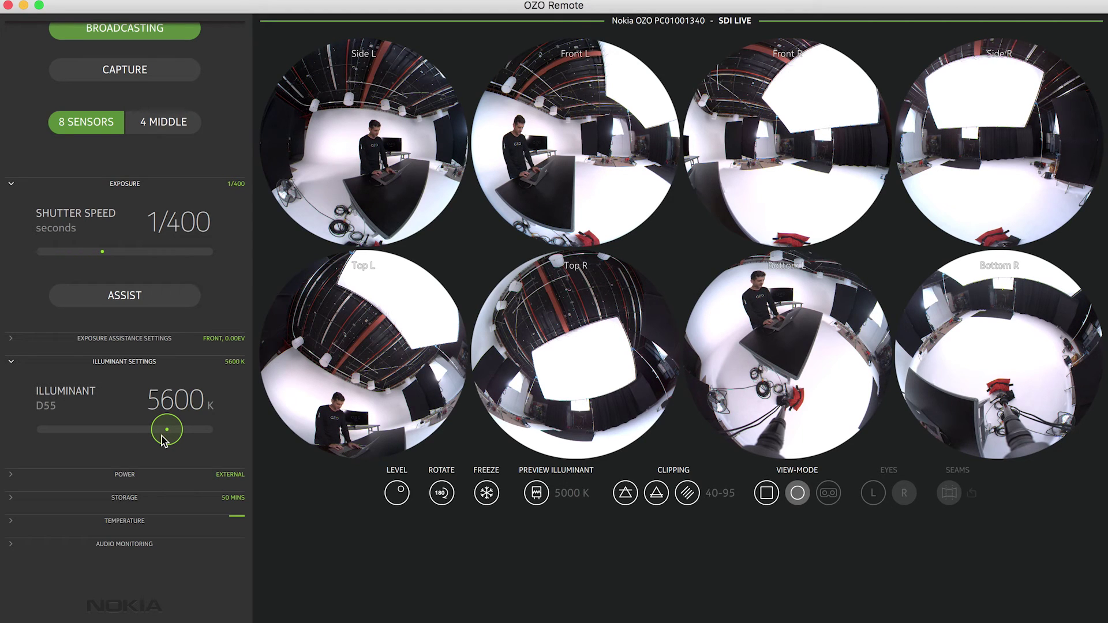
pyautogui.moveTo(163, 439); pyautogui.dragTo(218, 440)
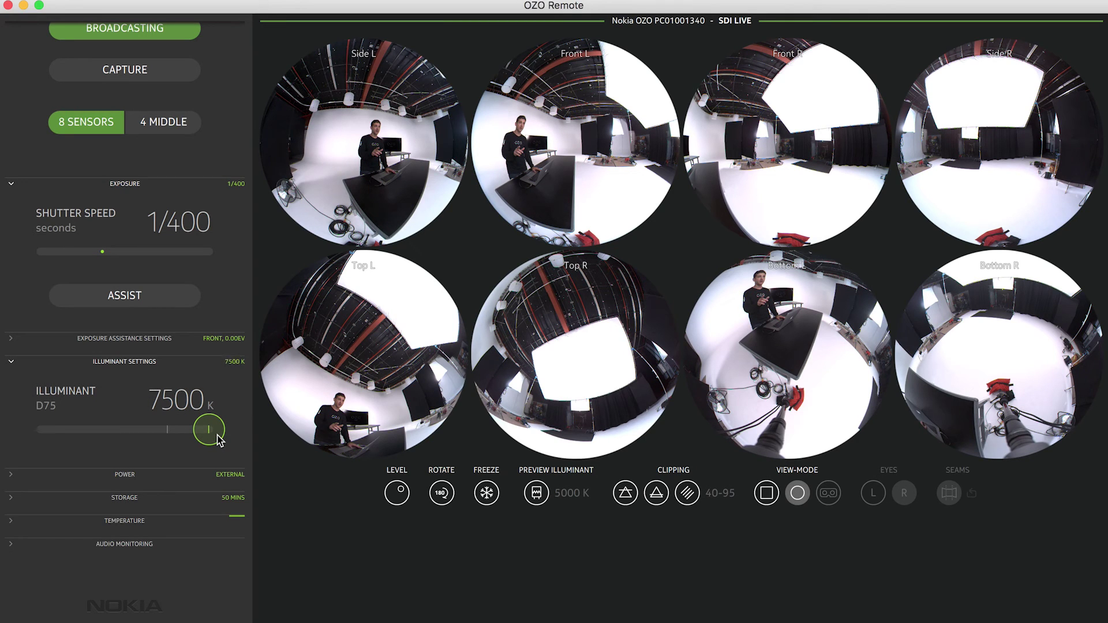
pyautogui.moveTo(218, 440); pyautogui.dragTo(165, 428)
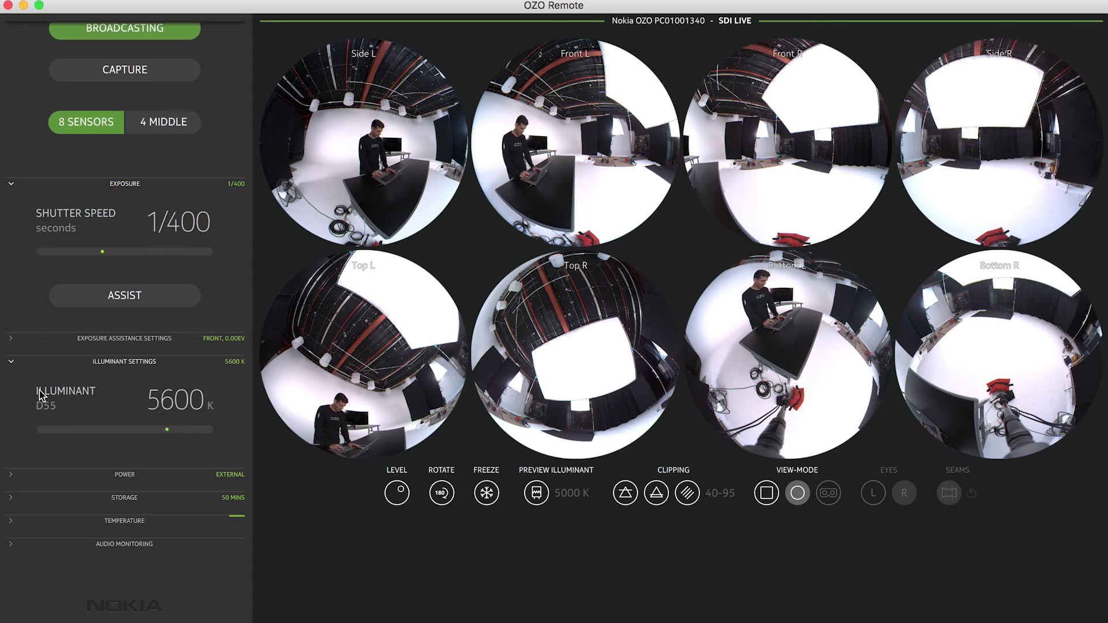
pyautogui.click(11, 362)
pyautogui.click(130, 463)
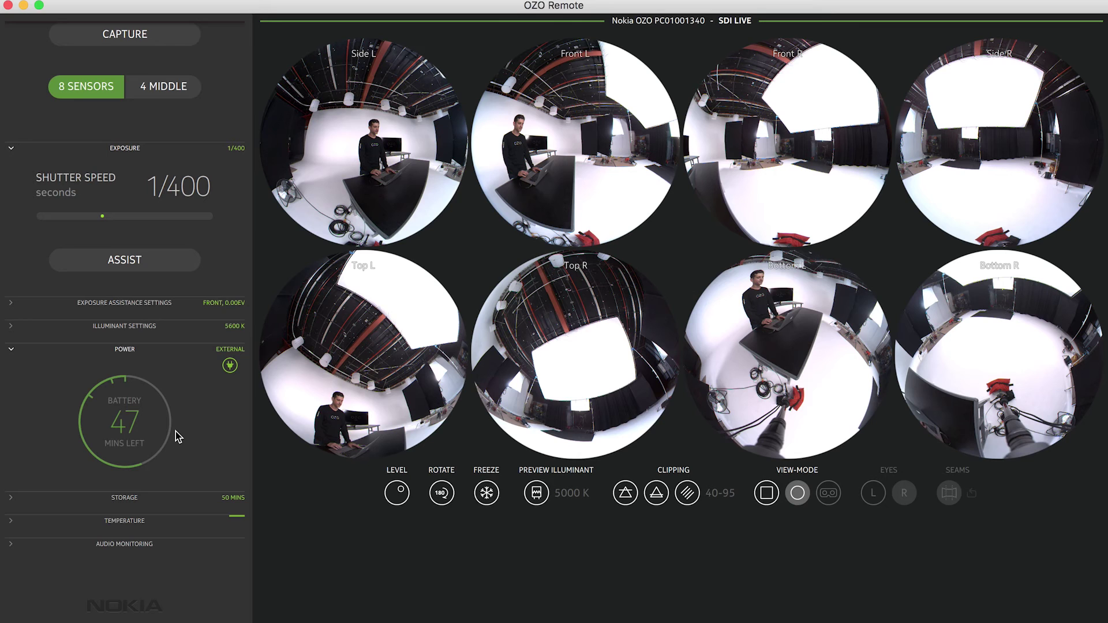
# Format the OZO Media Module back to 50 minutes of storage and show the shell and processor temperatures
pyautogui.click(128, 497)
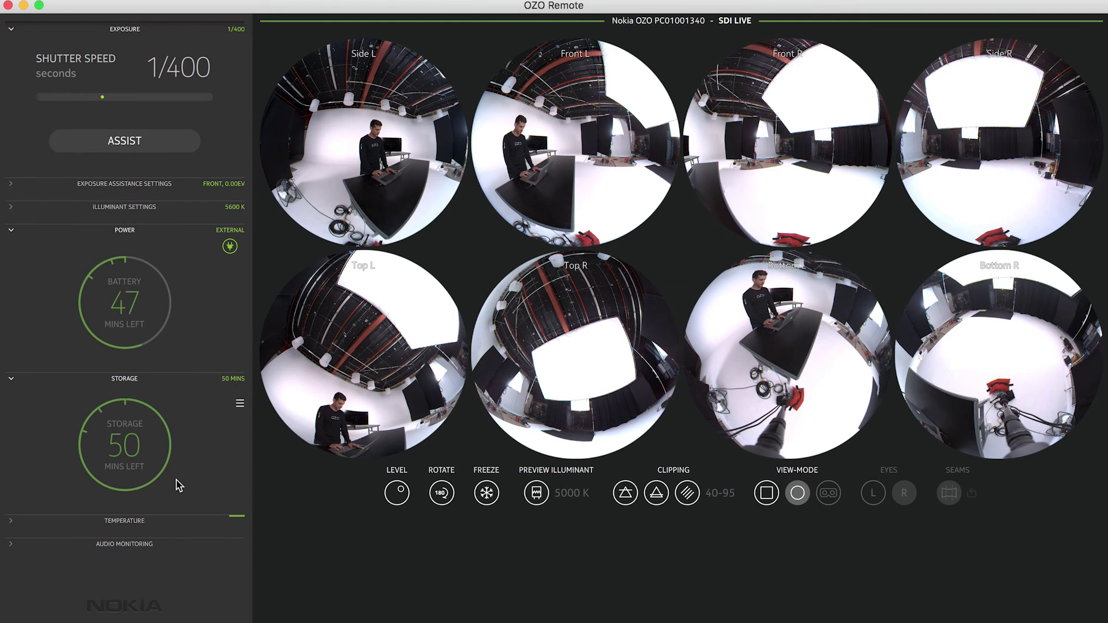
pyautogui.click(240, 404)
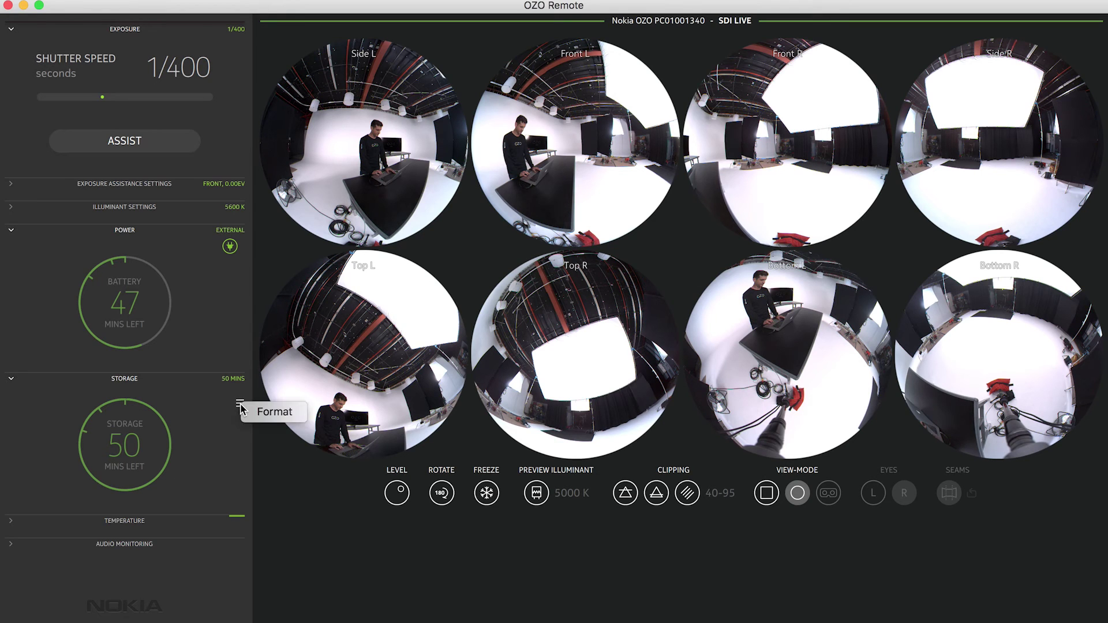
pyautogui.click(256, 412)
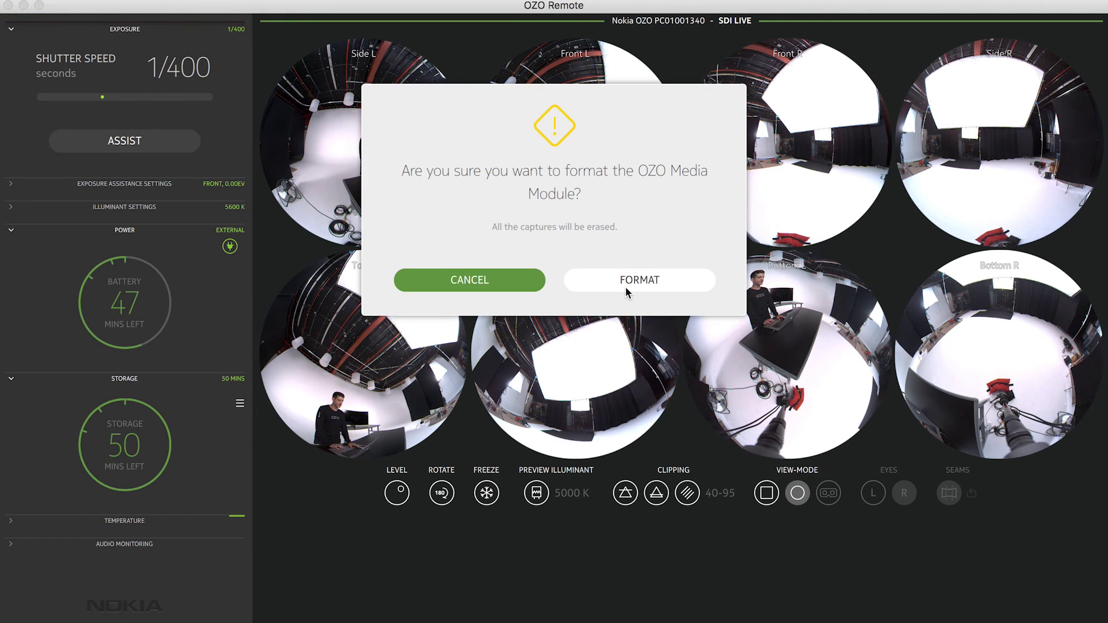
pyautogui.click(626, 287)
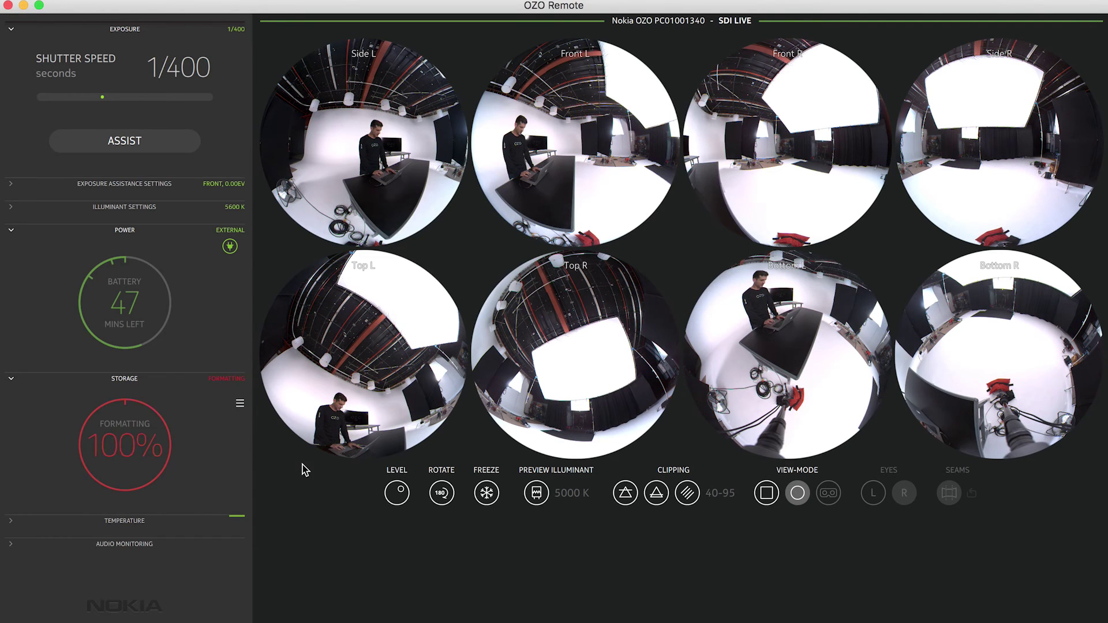
pyautogui.click(13, 522)
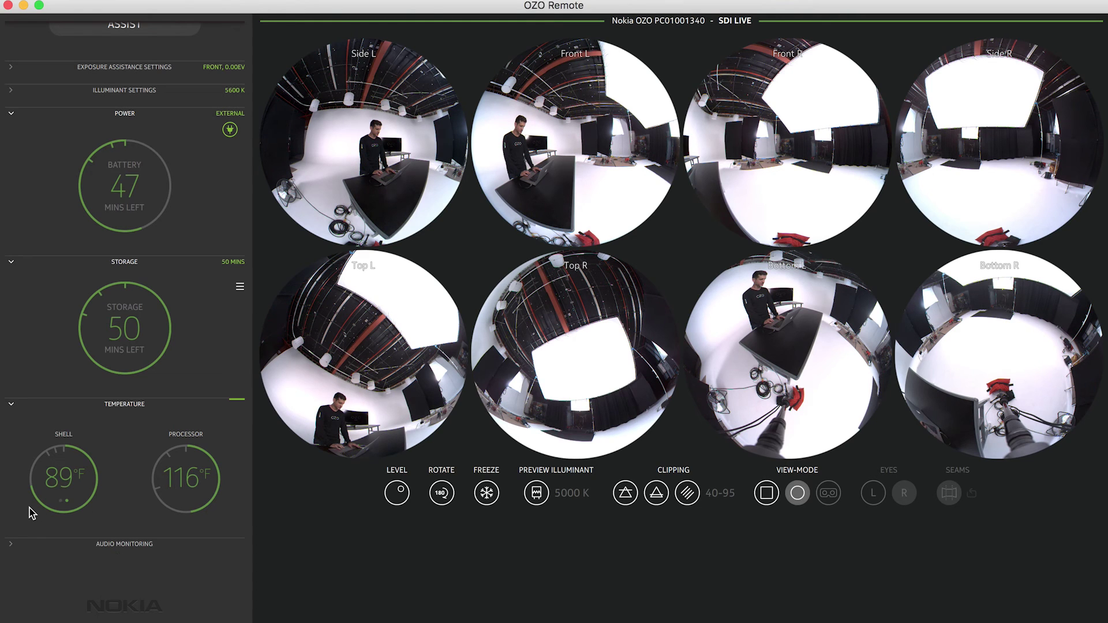
# Show temperatures in Celsius (32°C shell, 48°C processor) and open audio monitoring at 10.0 dB gain
pyautogui.click(60, 500)
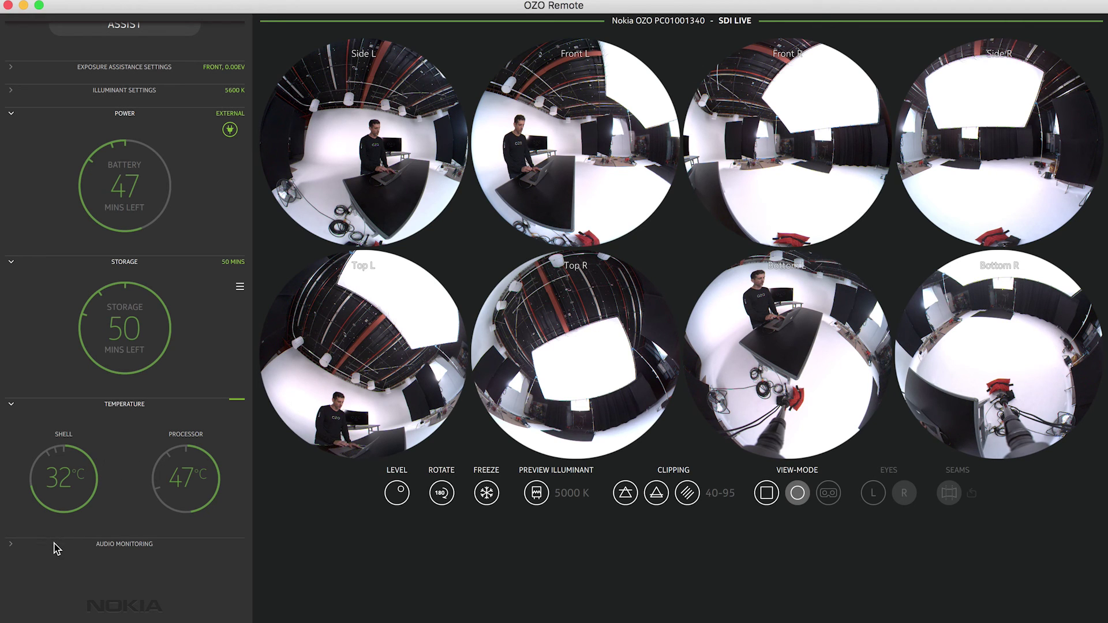
pyautogui.click(74, 542)
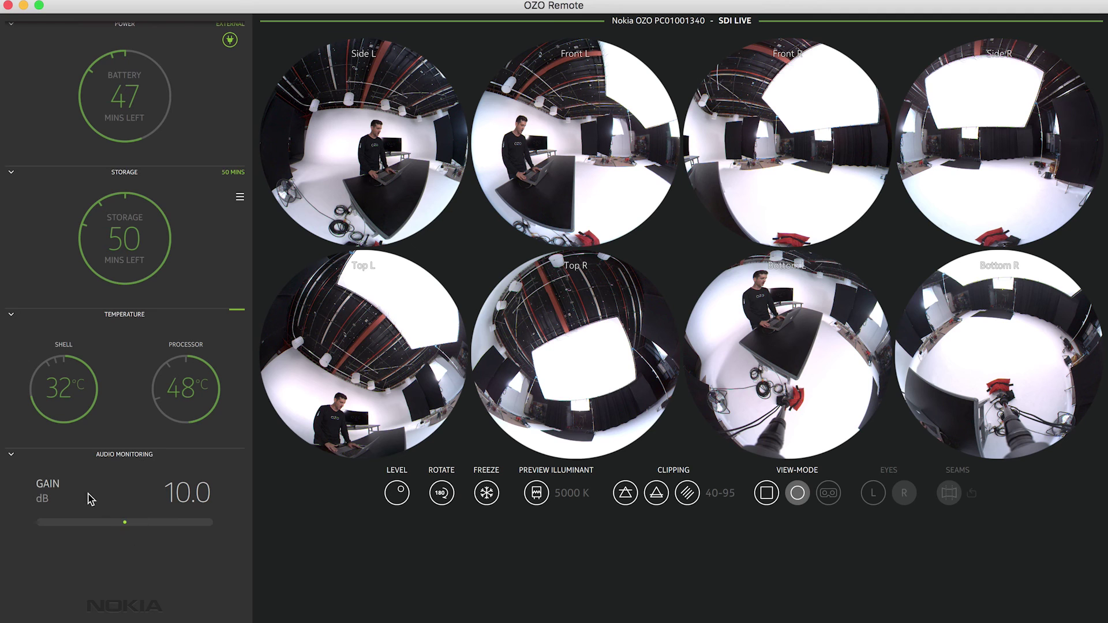
pyautogui.scroll(5, 84, 464)
pyautogui.scroll(3, 83, 469)
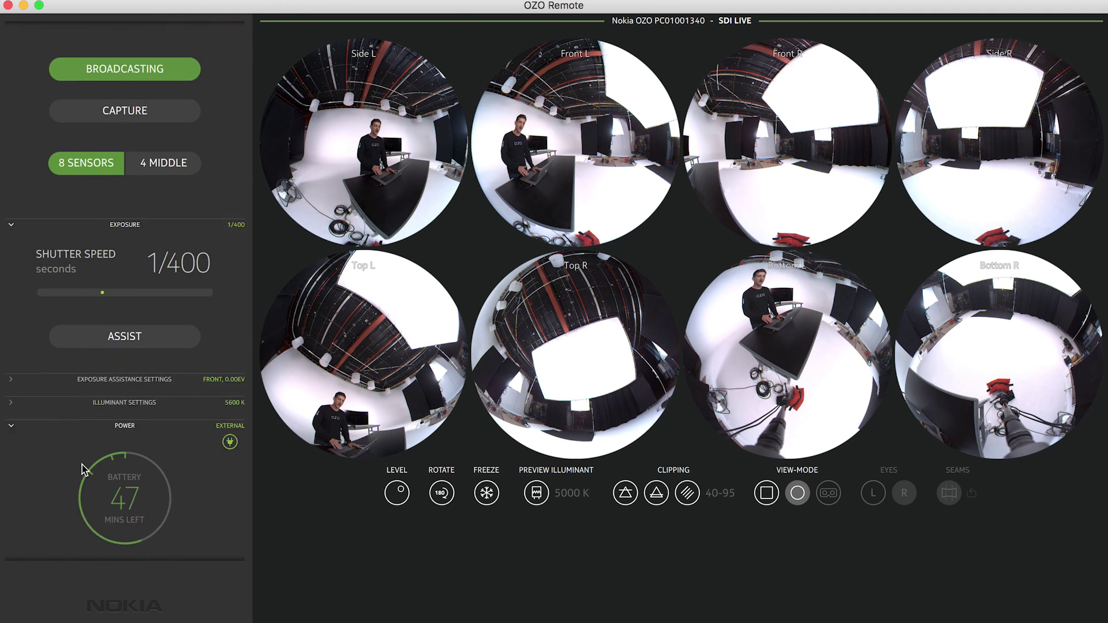